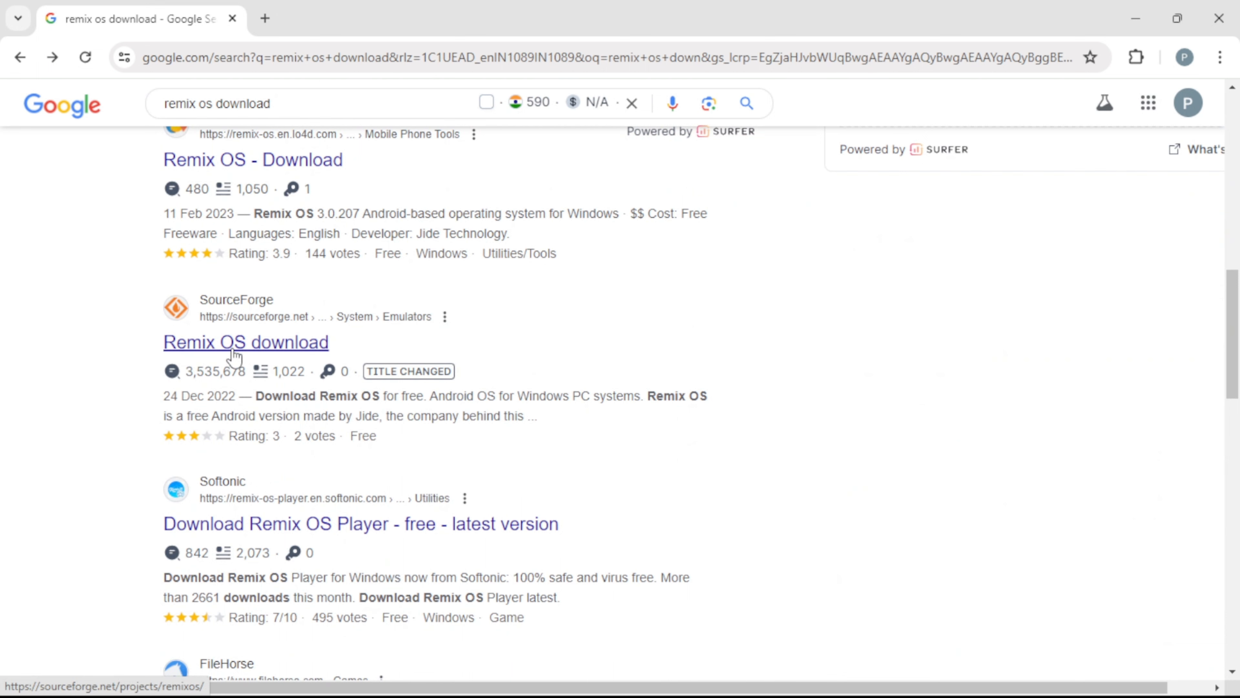
# - Download Remix OS from its SourceForge project page and view the browser's download list
pyautogui.click(235, 358)
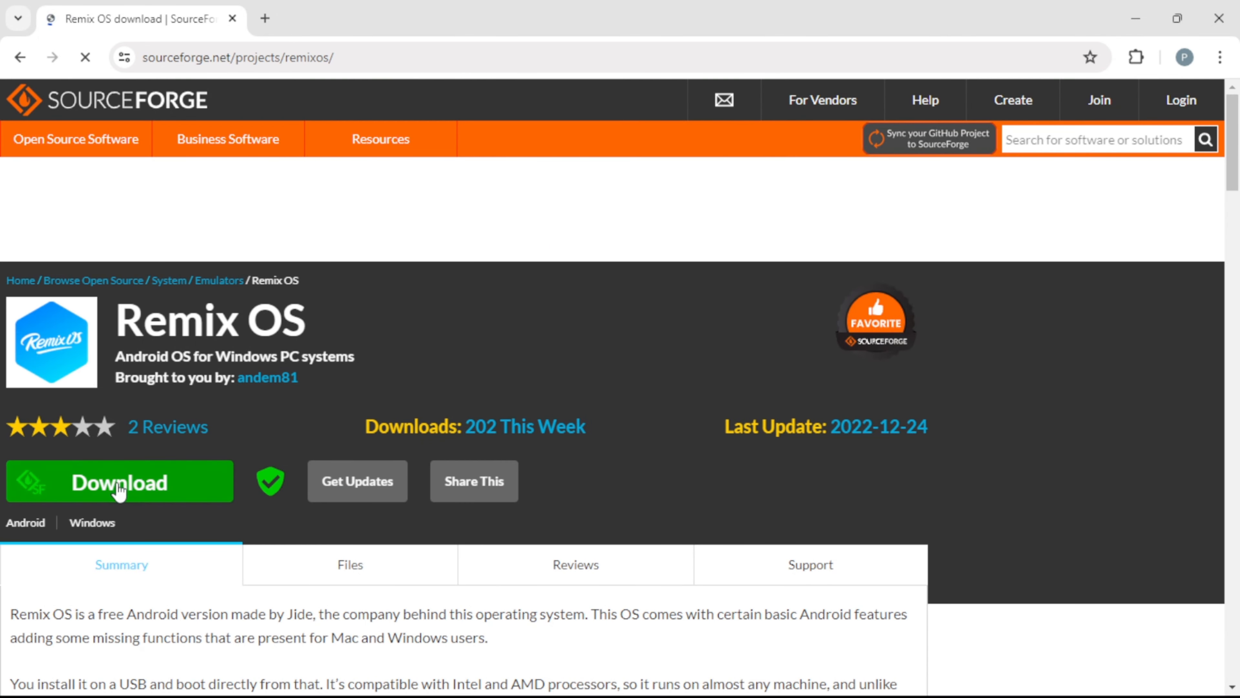
pyautogui.scroll(-2, 130, 491)
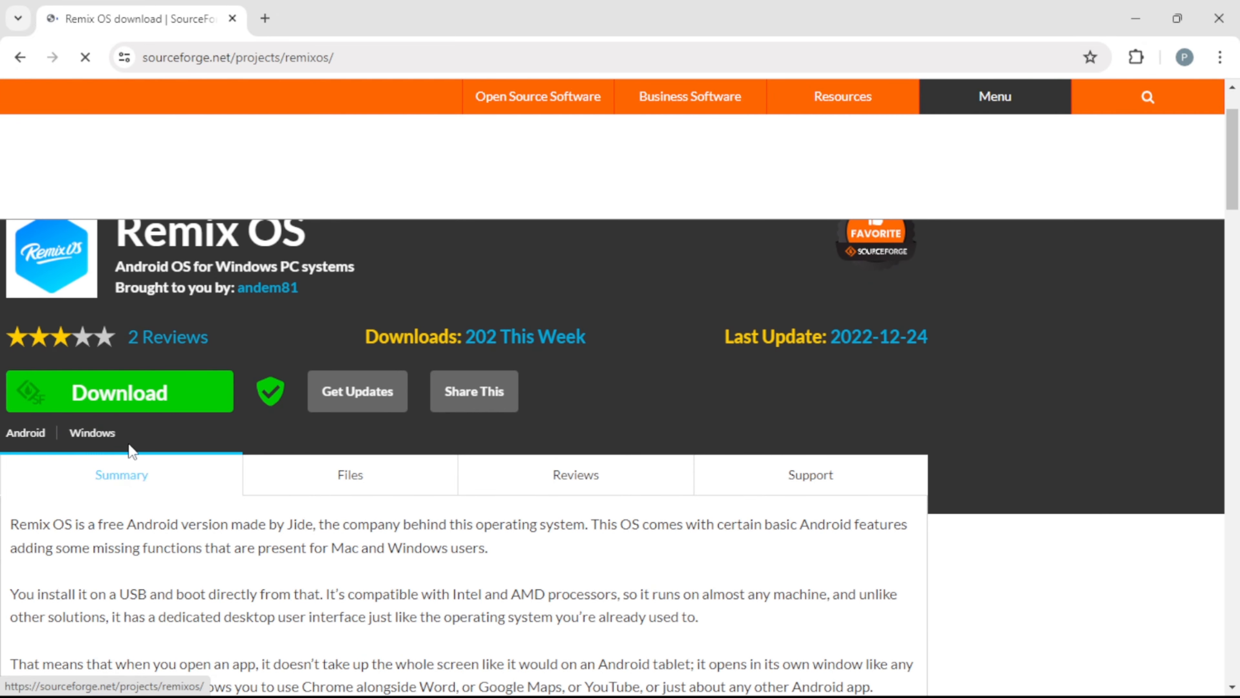
pyautogui.click(137, 397)
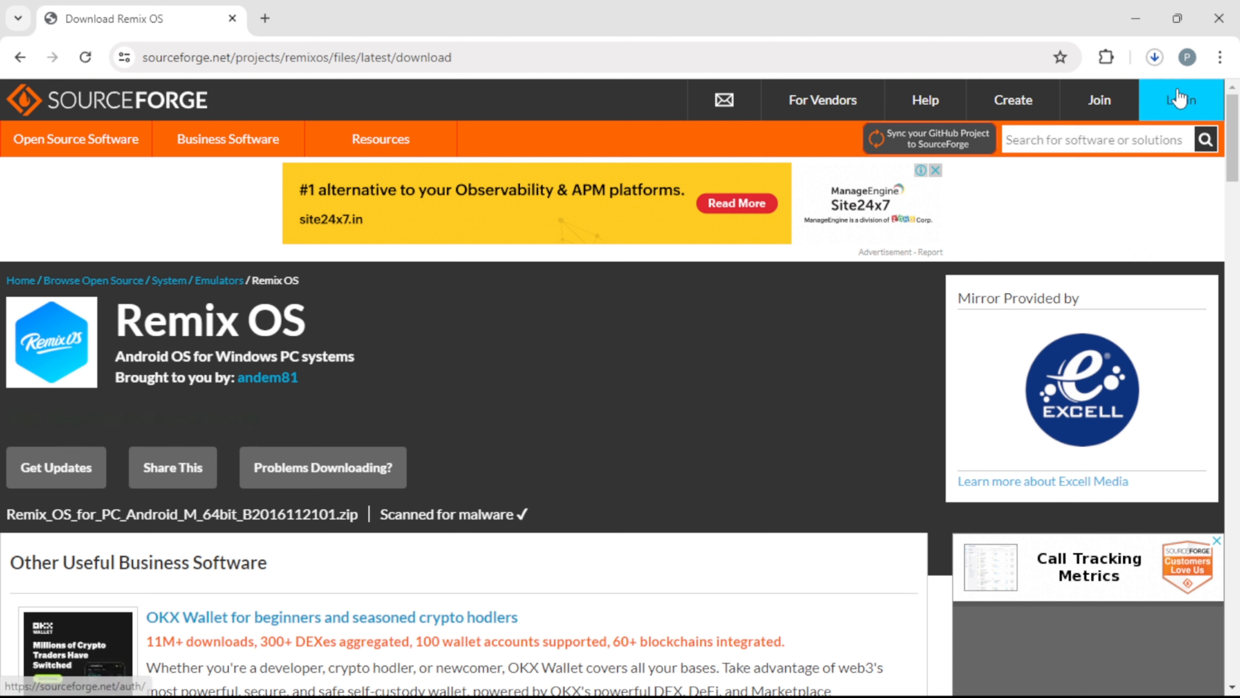
pyautogui.click(1154, 59)
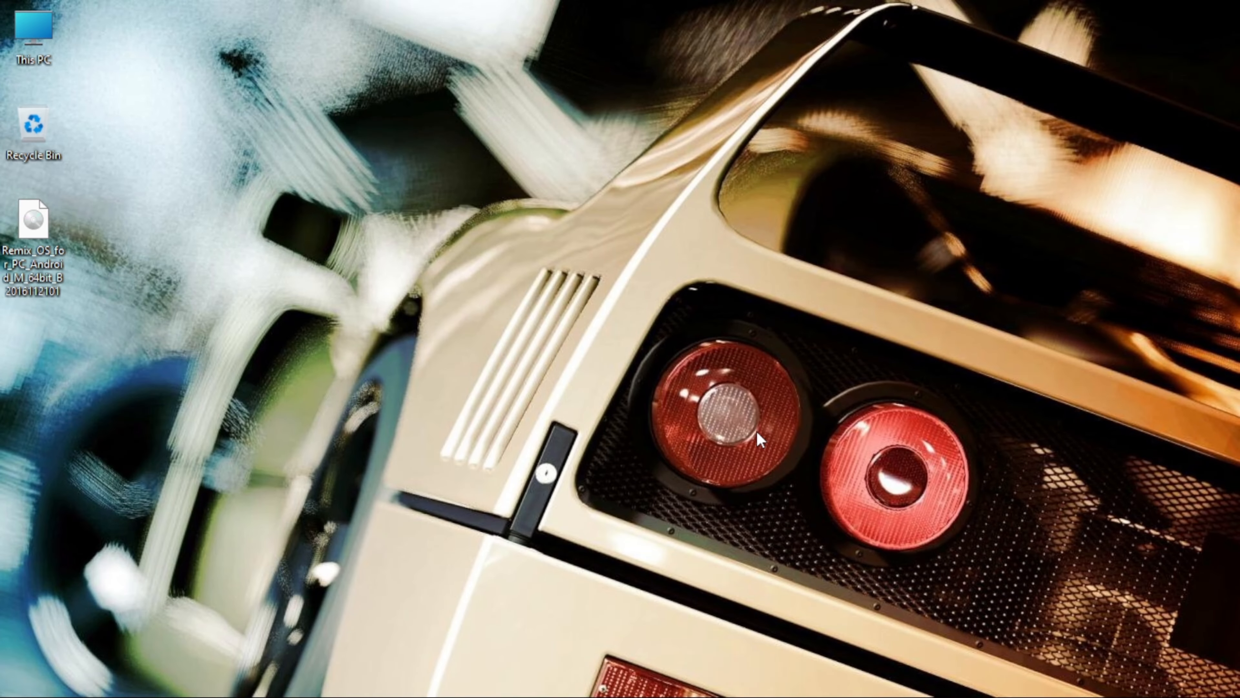
# - Launch Rufus from the list of all installed apps
pyautogui.moveTo(553, 673)
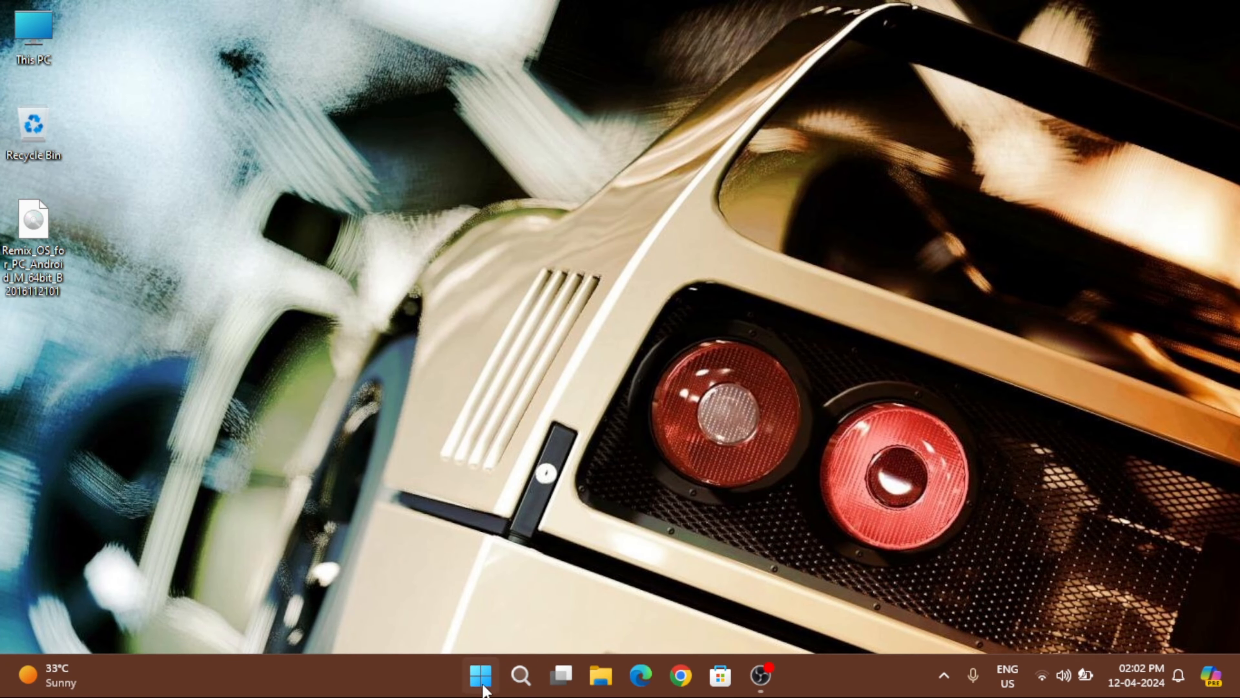
pyautogui.click(481, 674)
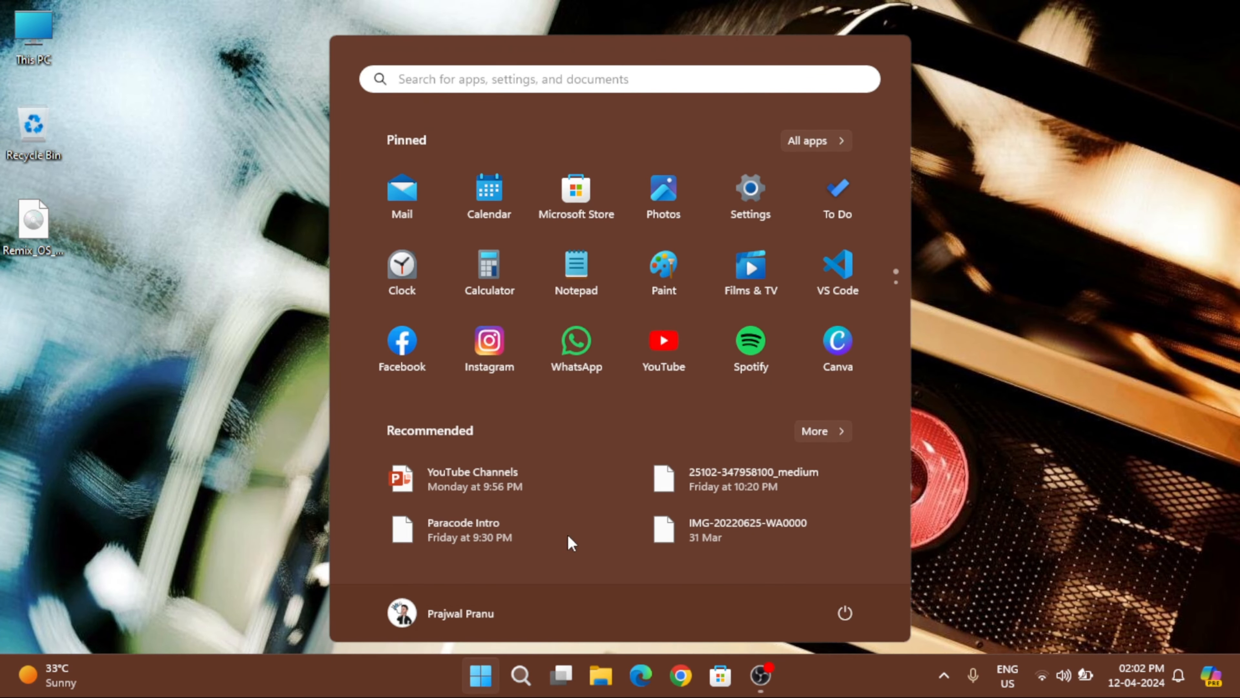
pyautogui.click(834, 143)
pyautogui.scroll(-1, 738, 414)
pyautogui.scroll(-15, 434, 324)
pyautogui.click(434, 316)
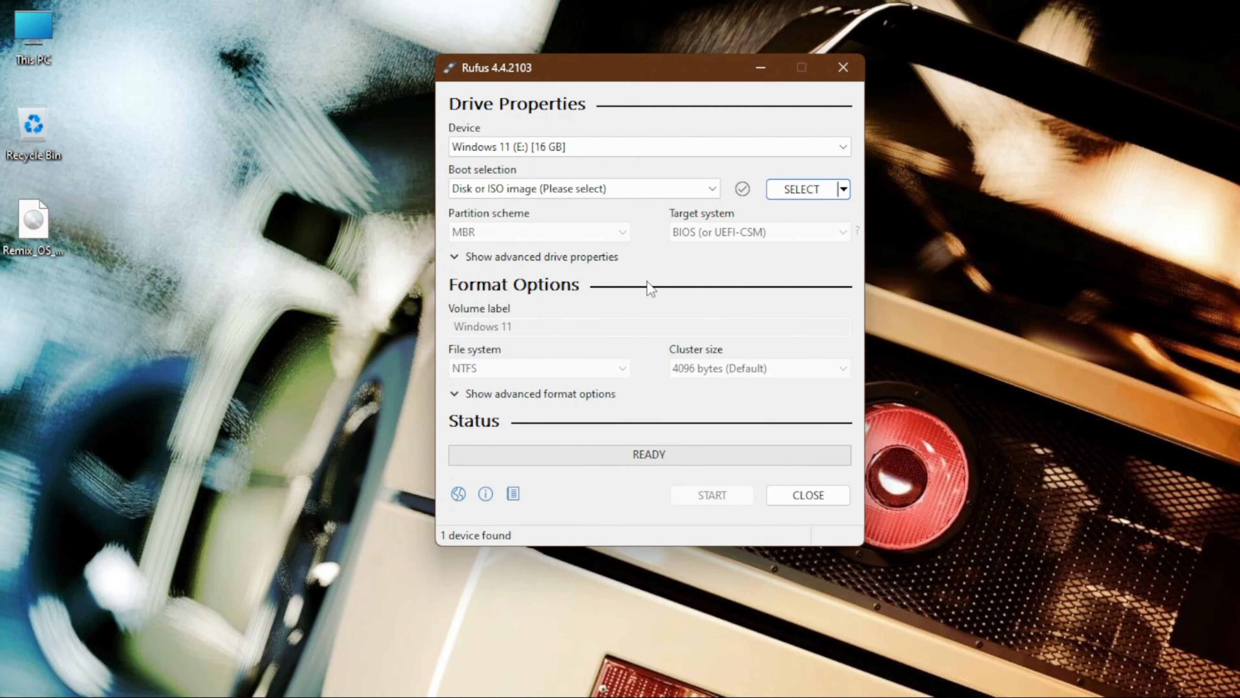
# - Use the 16 GB Windows 11 (E:) drive as the device and Disk or ISO image as the boot selection
pyautogui.click(678, 146)
pyautogui.click(677, 141)
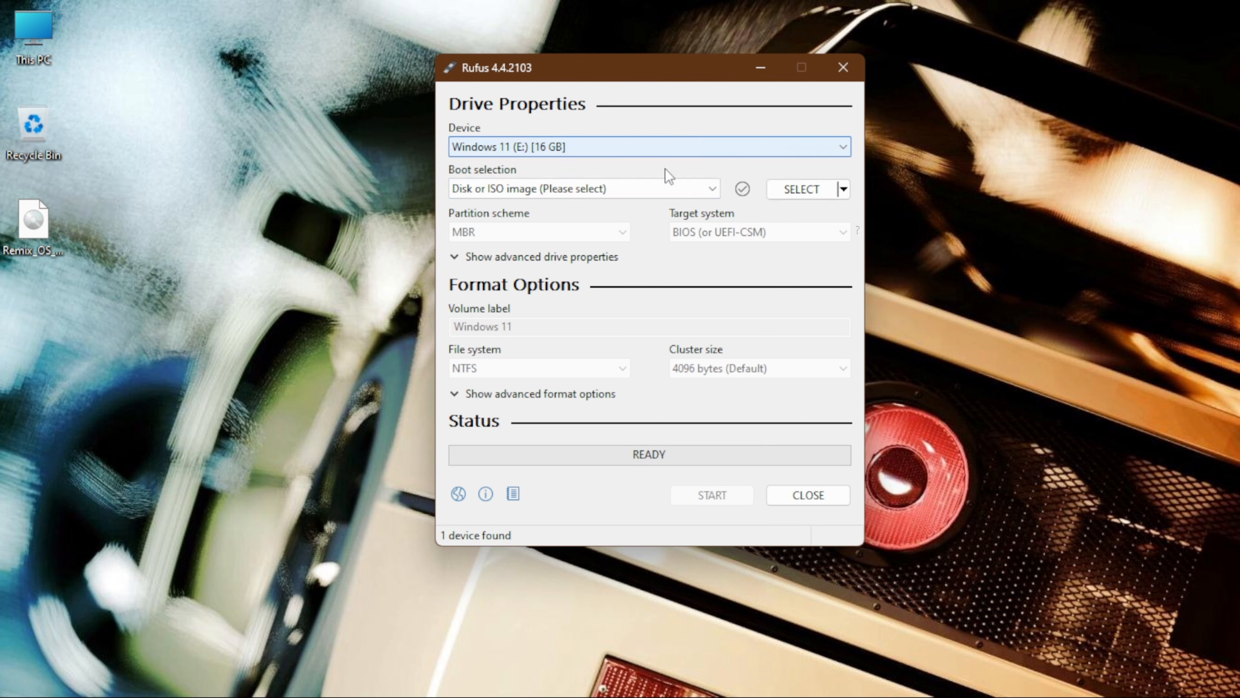
pyautogui.click(653, 191)
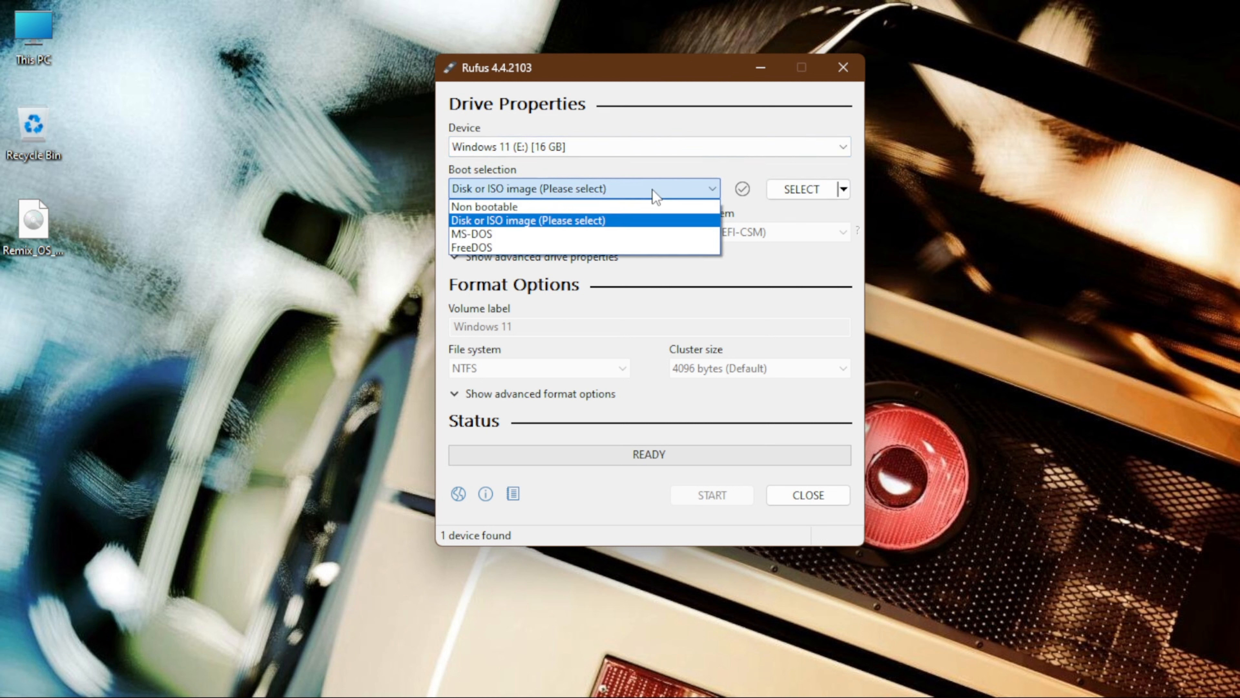
pyautogui.click(641, 226)
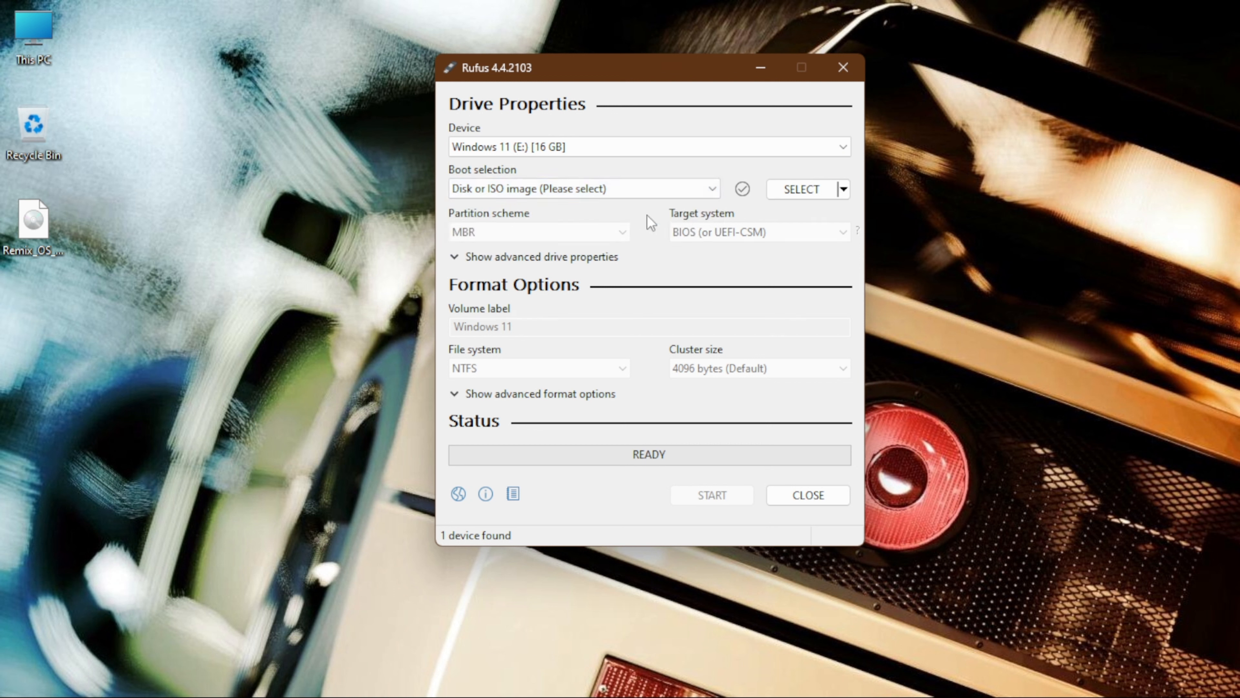
pyautogui.click(846, 190)
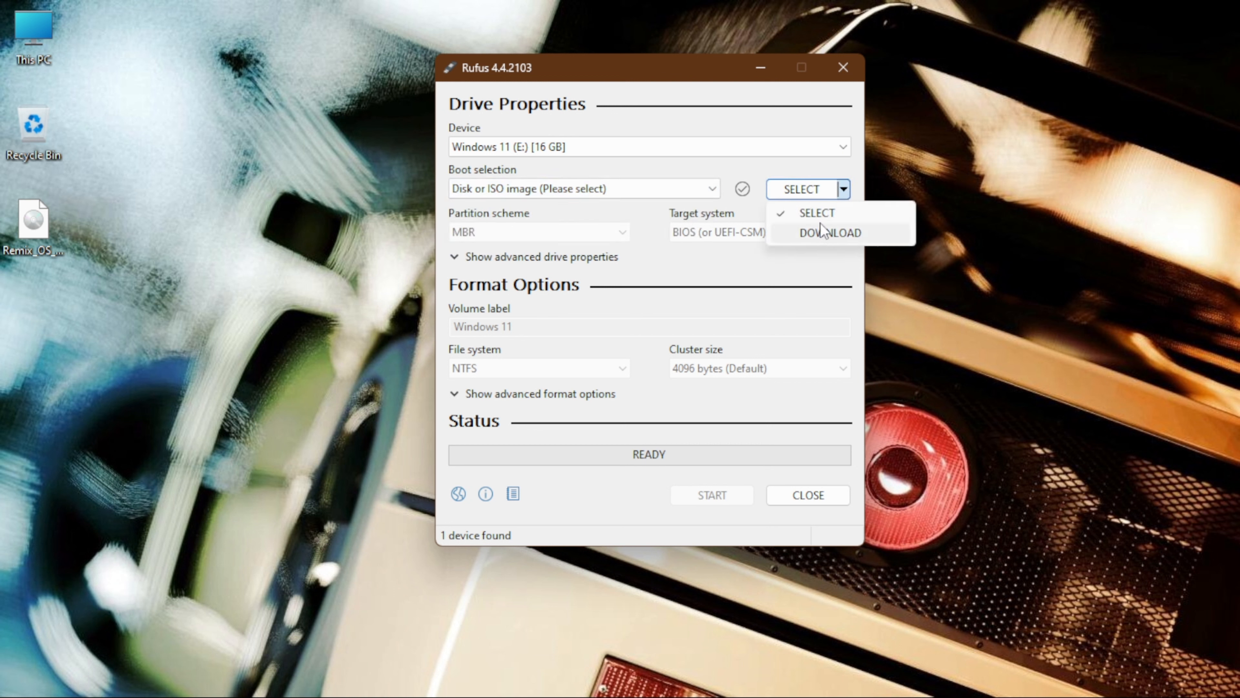
pyautogui.click(810, 194)
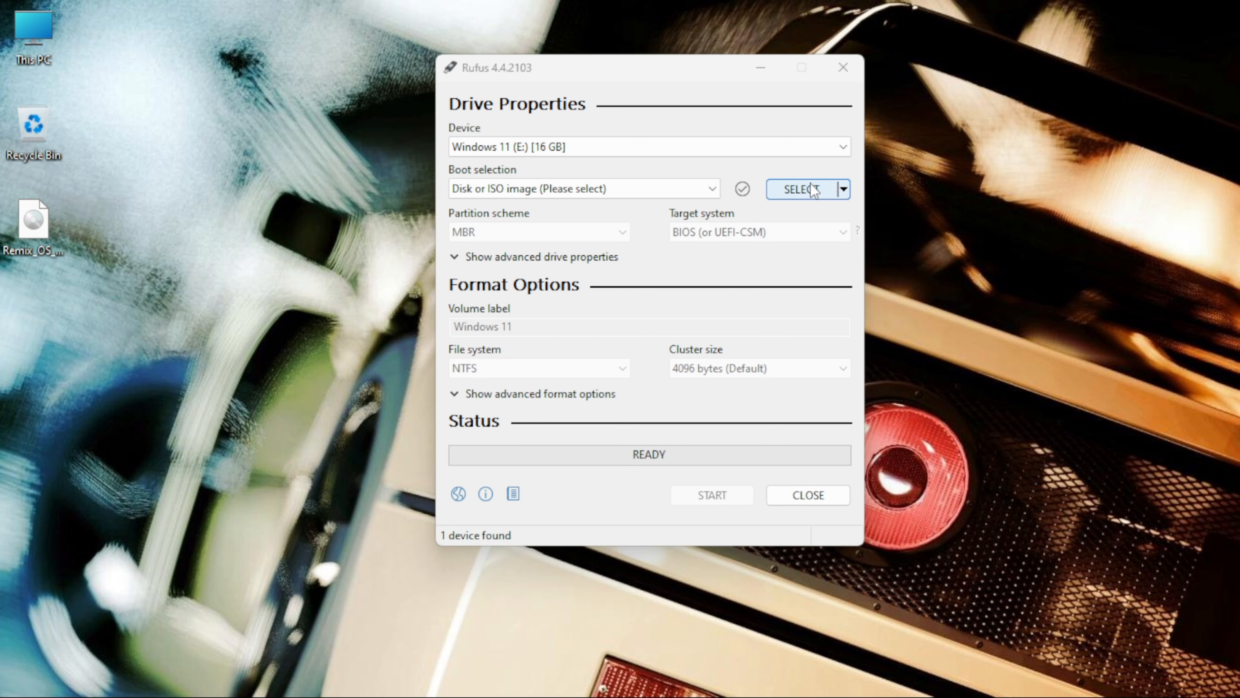
pyautogui.click(811, 188)
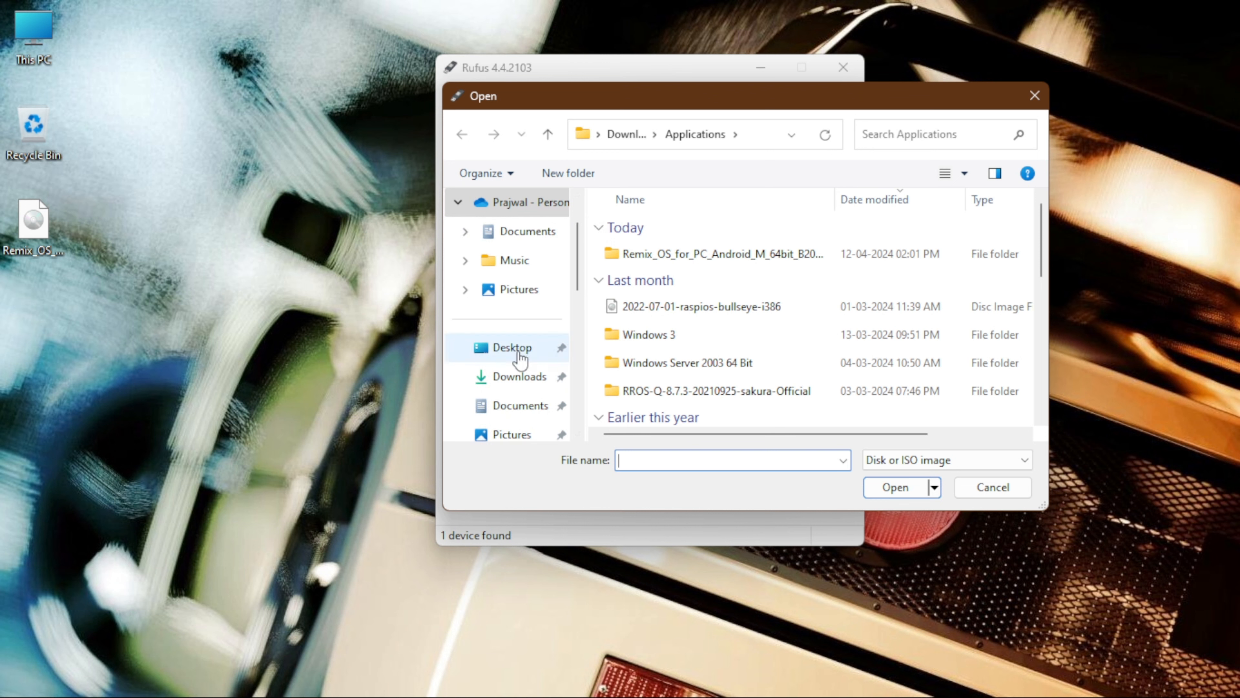
pyautogui.click(510, 348)
pyautogui.click(681, 226)
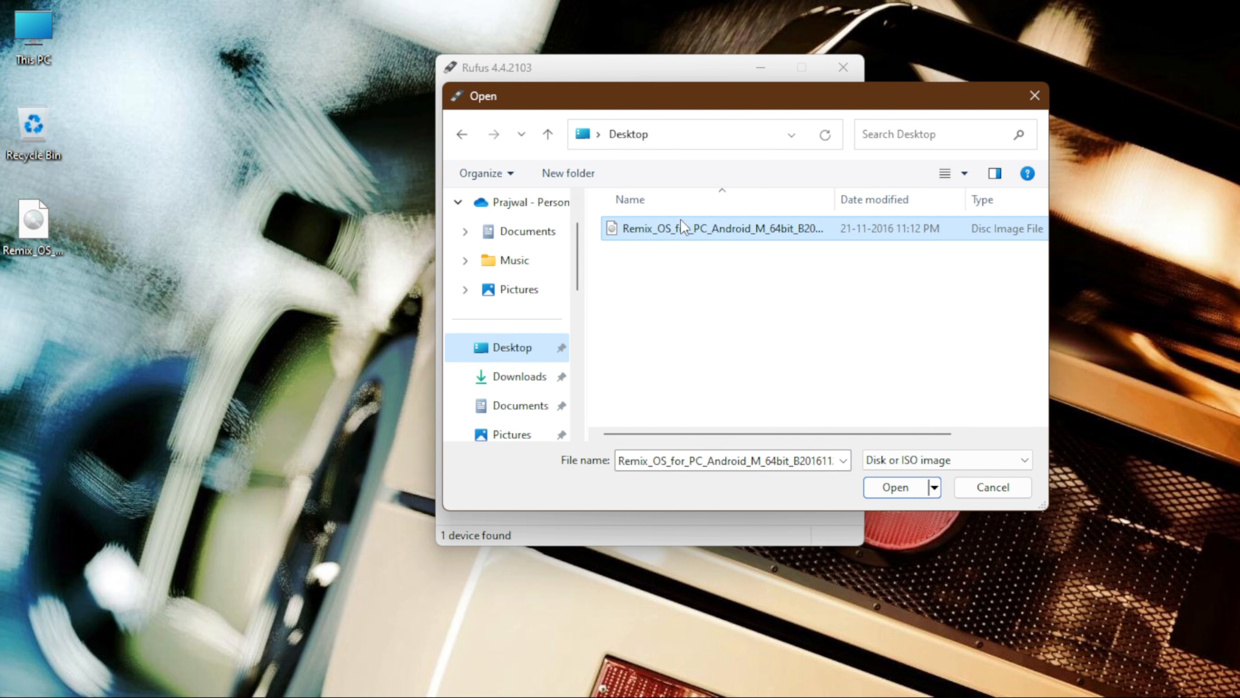
pyautogui.click(885, 489)
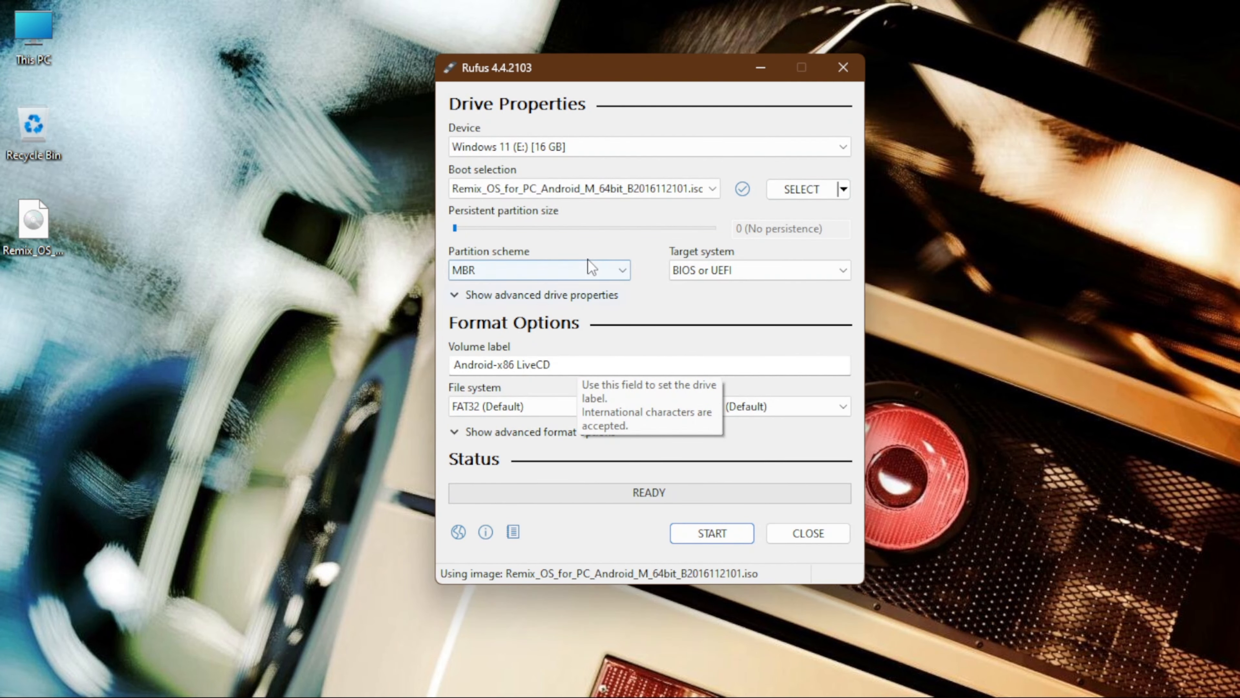
# - Keep the MBR partition scheme, BIOS or UEFI target system, FAT32 file system and default 8192-byte cluster size
pyautogui.click(588, 268)
pyautogui.click(588, 264)
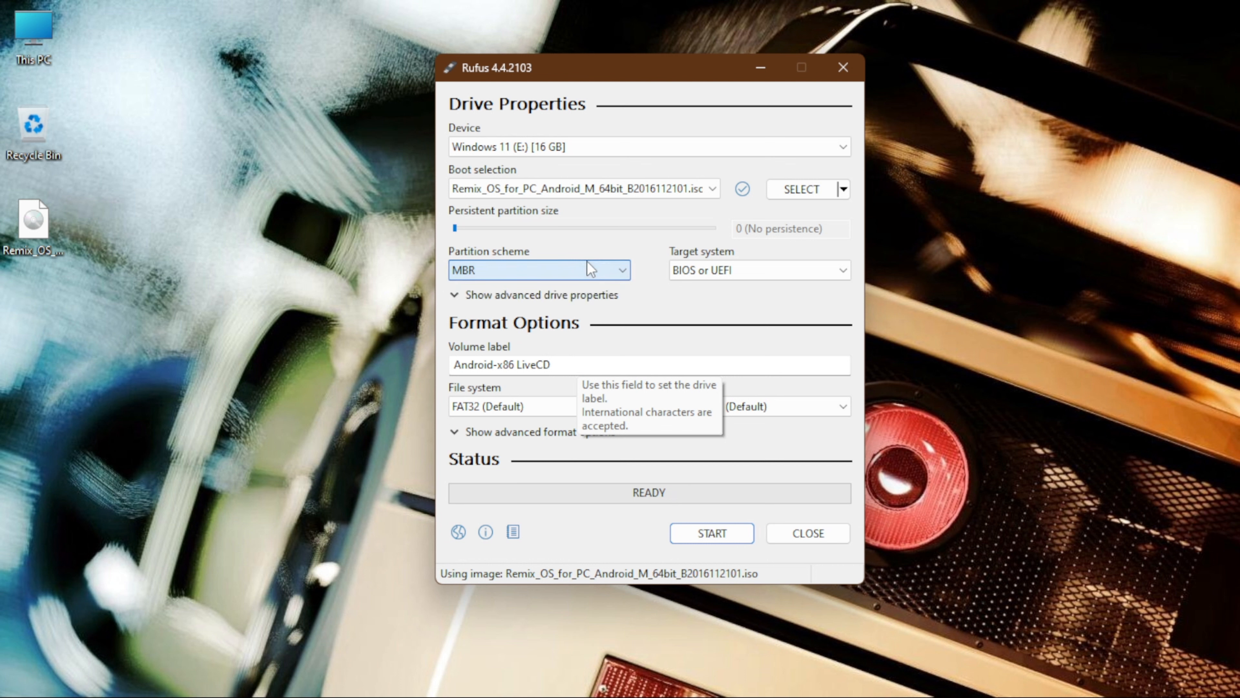
pyautogui.click(735, 269)
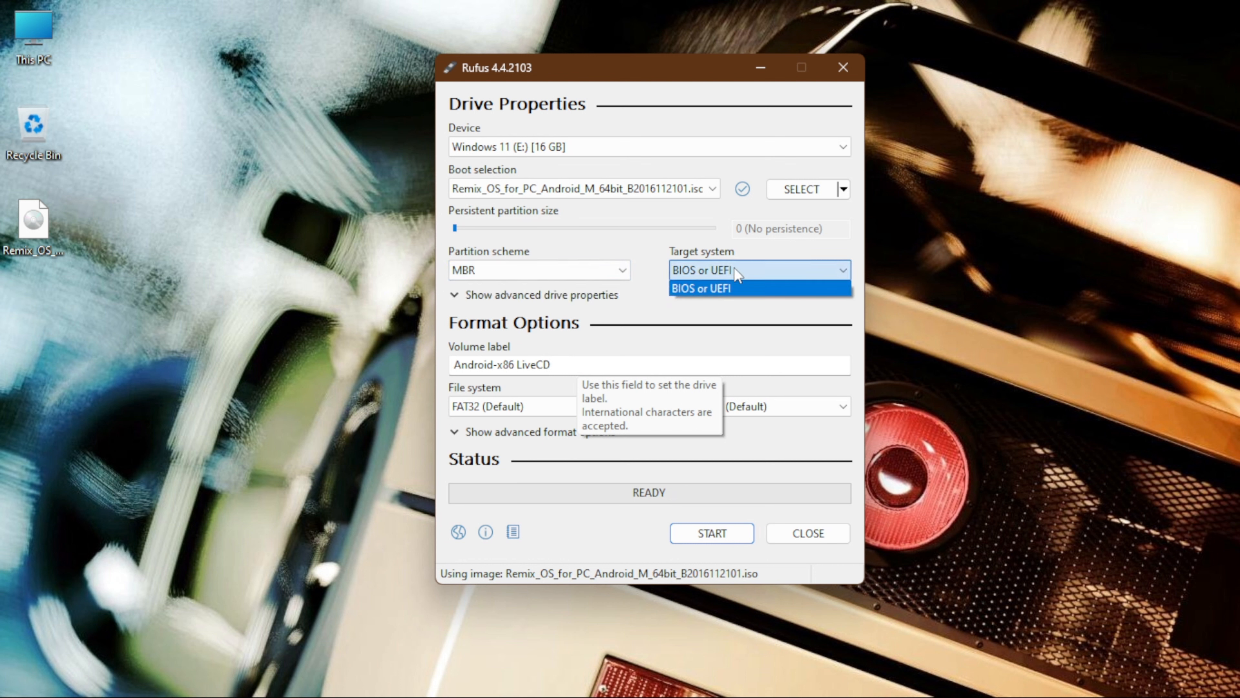
pyautogui.click(733, 286)
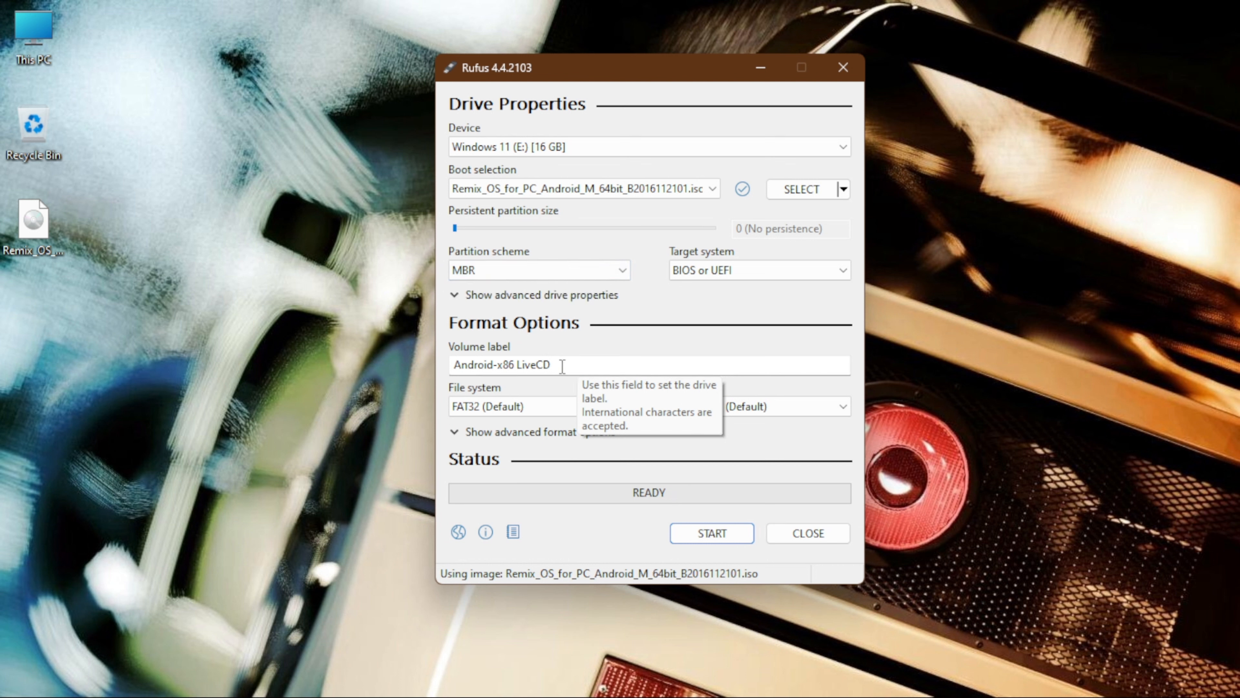
pyautogui.click(506, 408)
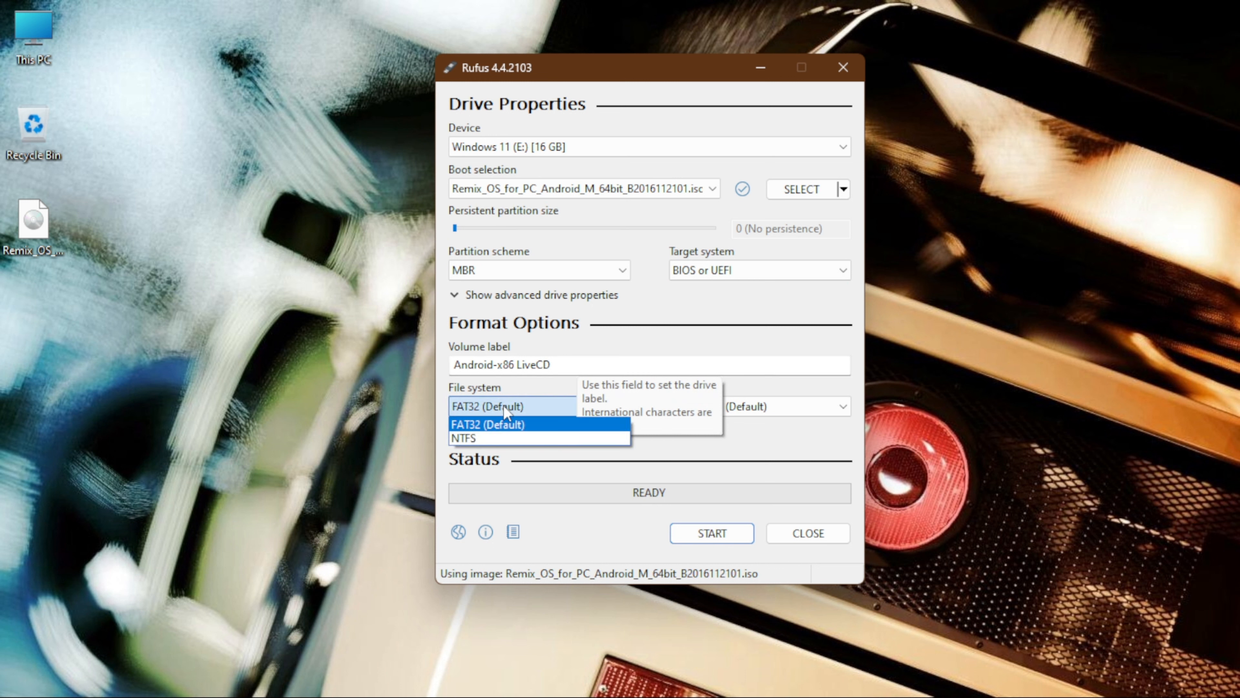
pyautogui.click(504, 408)
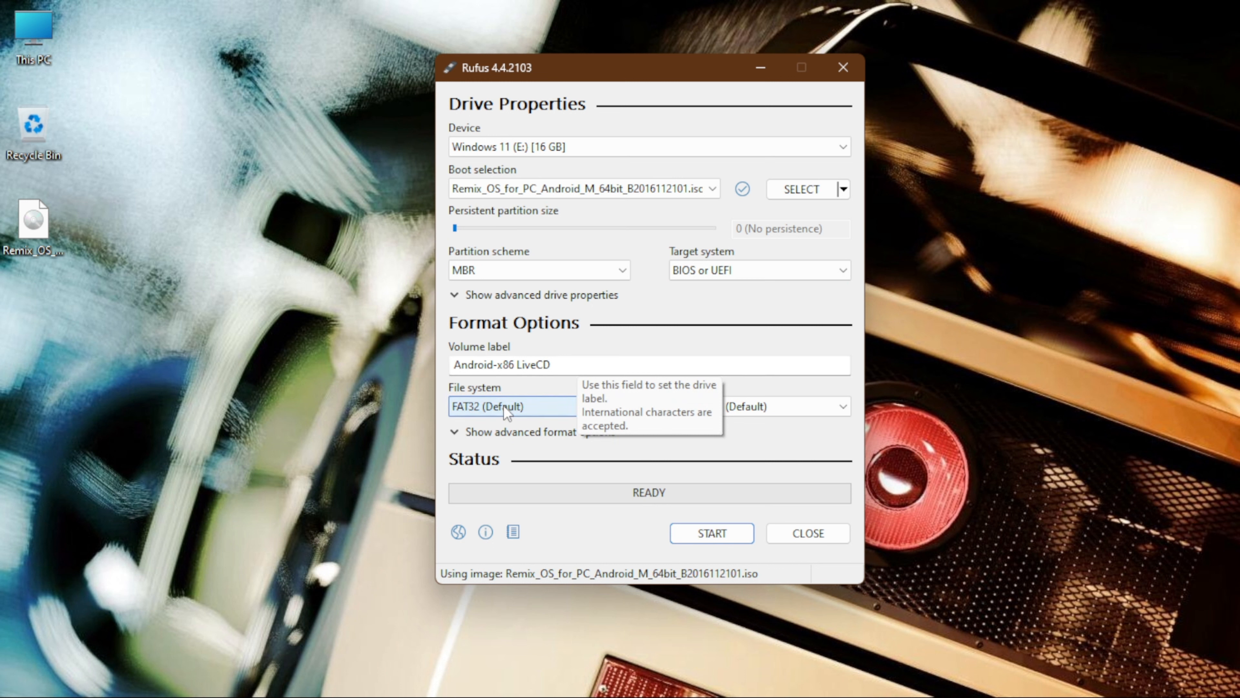
pyautogui.click(810, 411)
pyautogui.click(808, 413)
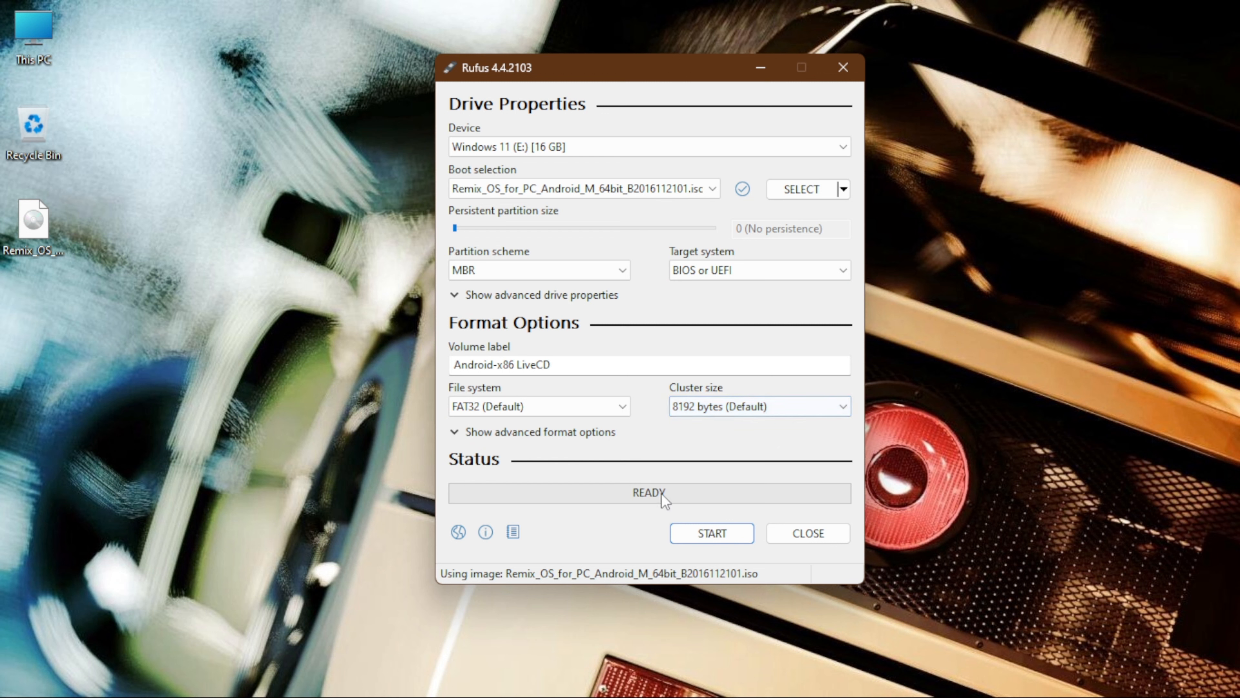
# - Start writing the Remix OS image to the USB drive in the recommended ISO Image mode
pyautogui.click(720, 541)
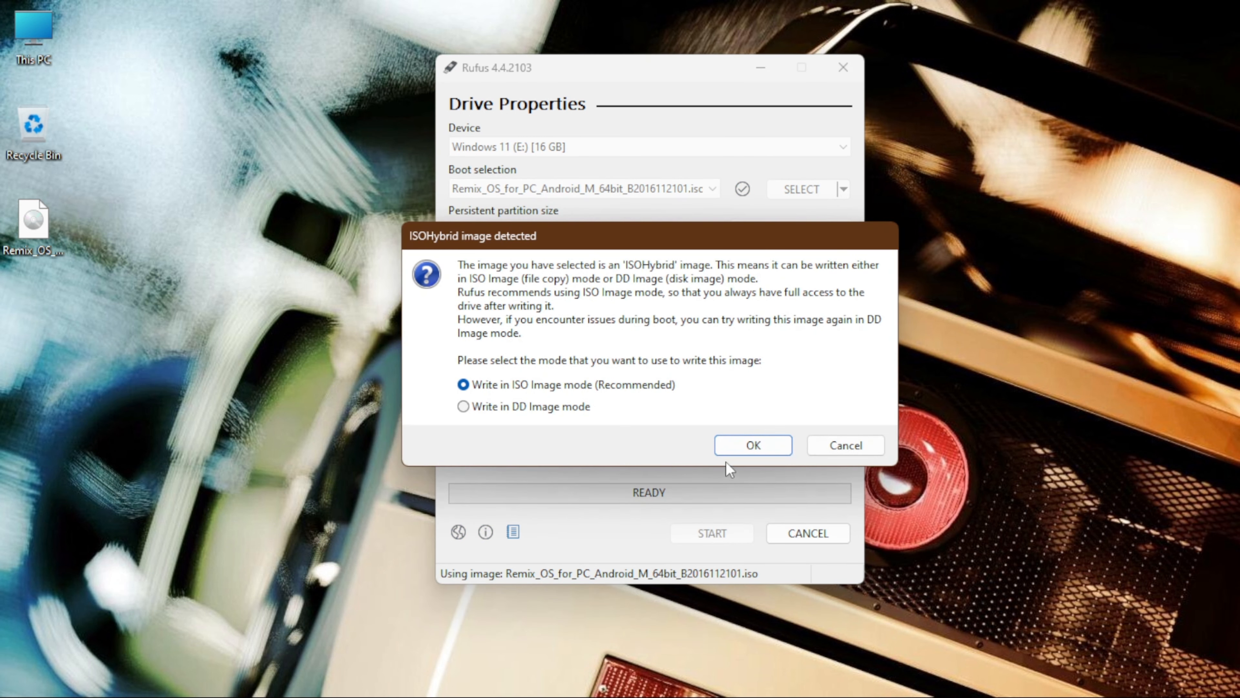
pyautogui.click(738, 447)
pyautogui.click(677, 436)
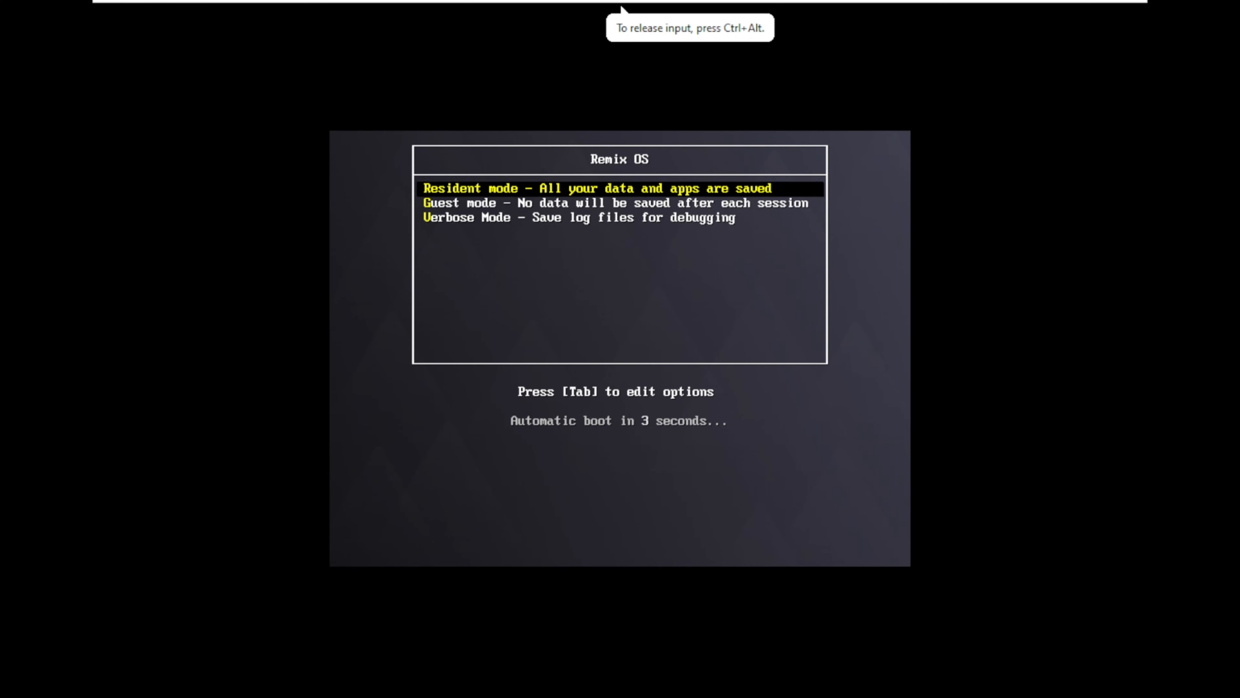
# - Boot Remix OS in Guest mode, which saves no data after each session
pyautogui.press('Down')
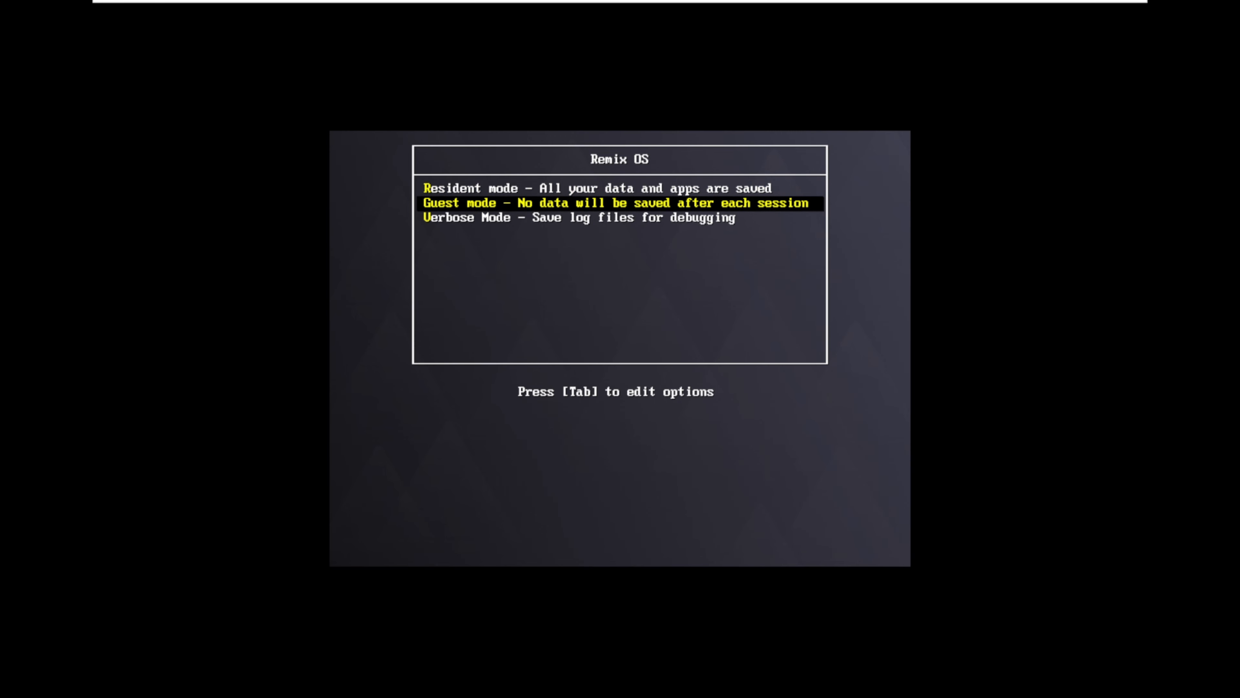
pyautogui.press('Return')
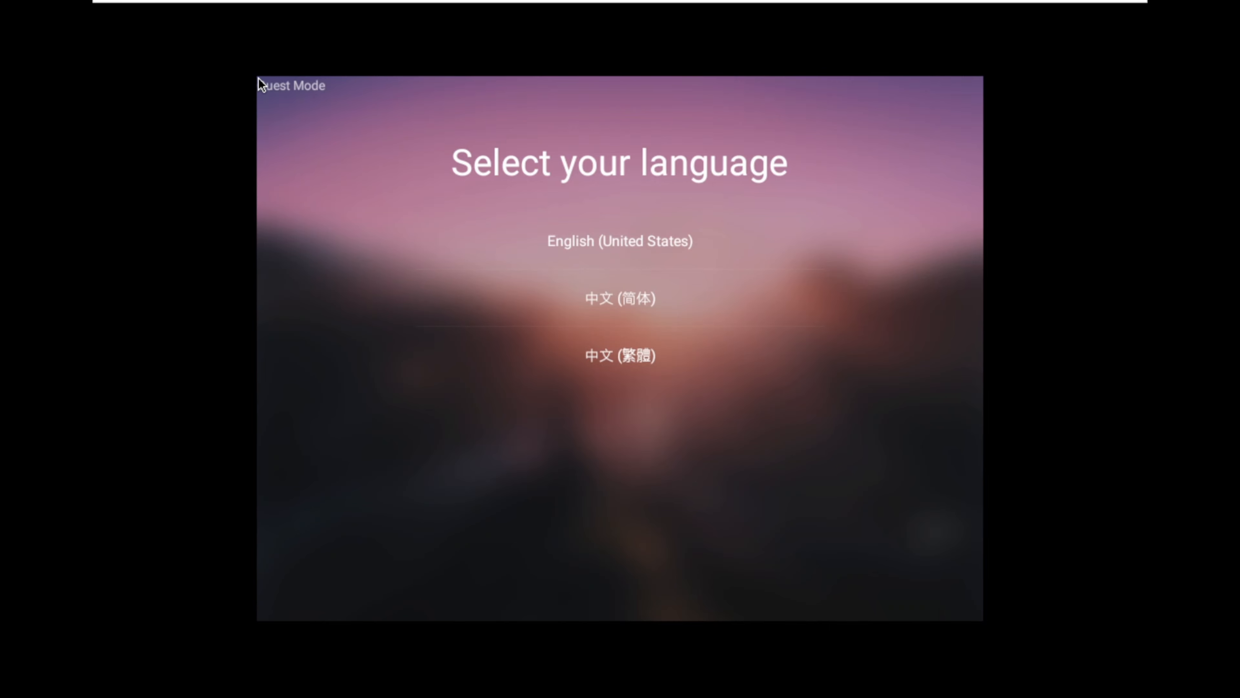
# - Set the Remix OS language to English (United States) and accept the user agreement
pyautogui.press('Down')
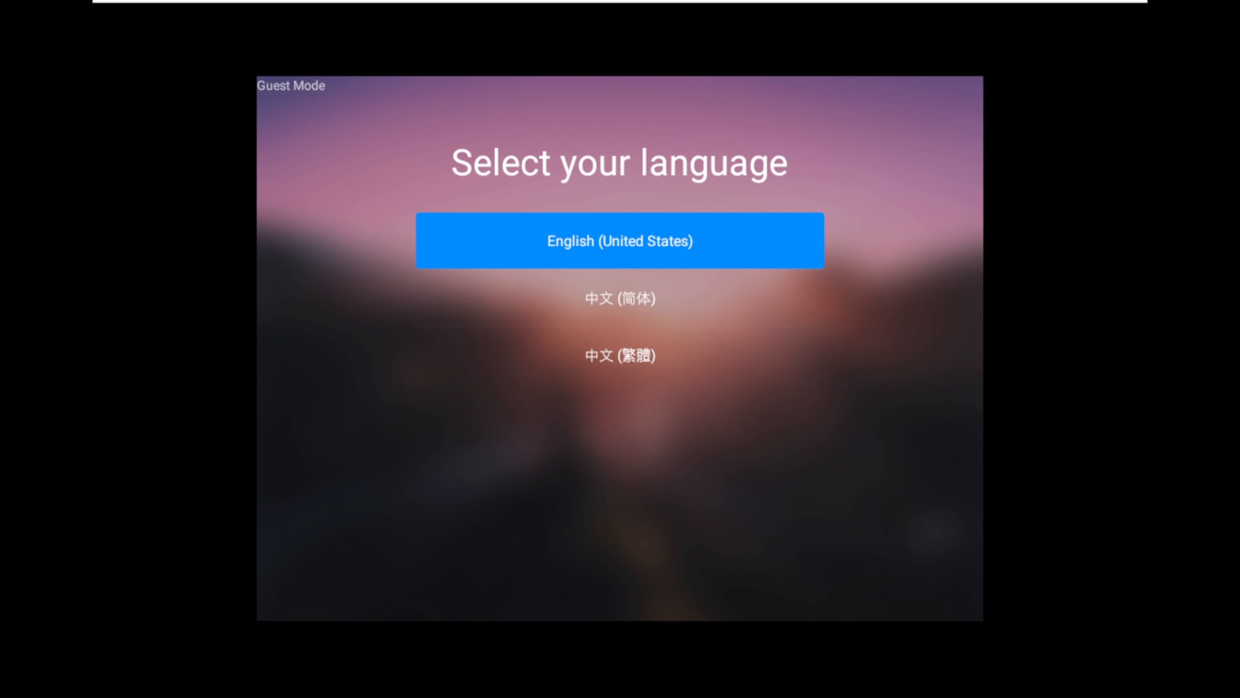
pyautogui.press('Return')
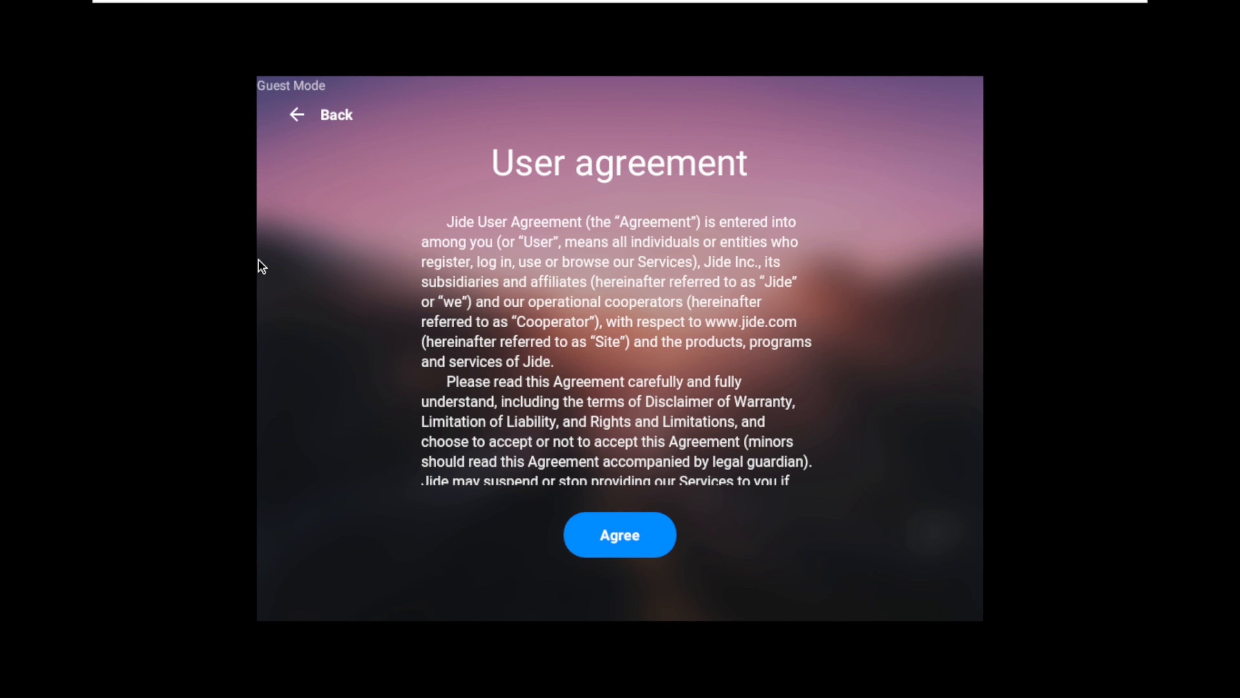
pyautogui.press('Return')
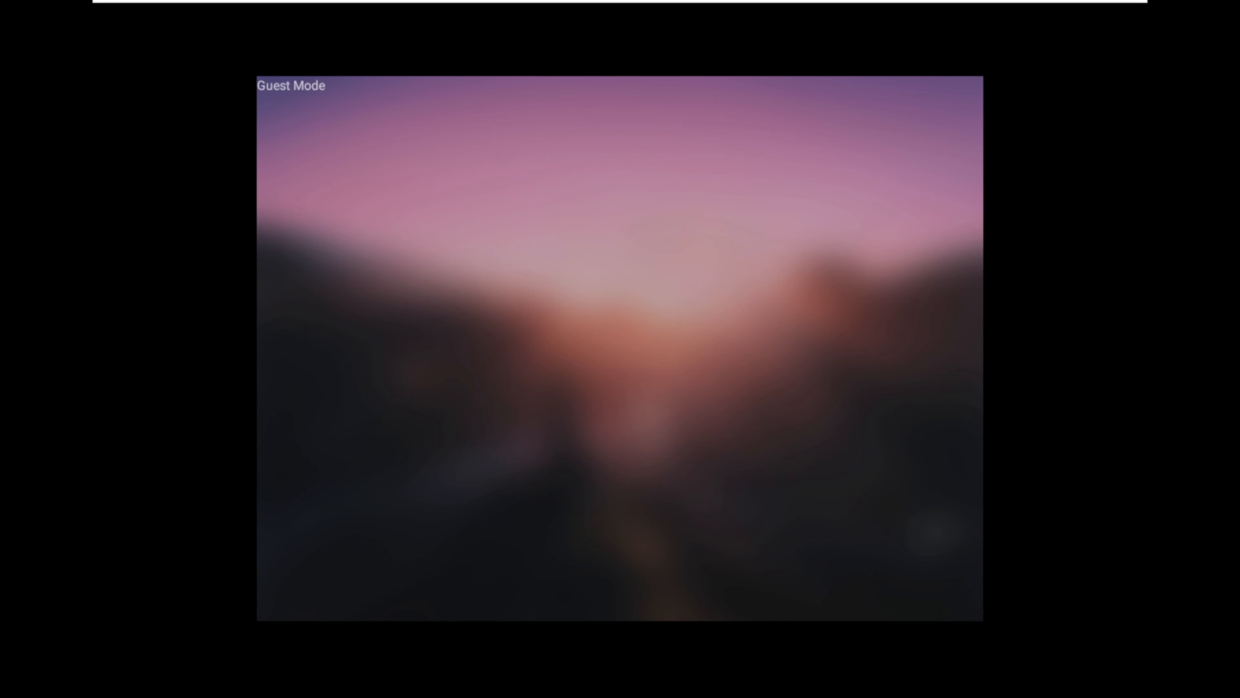